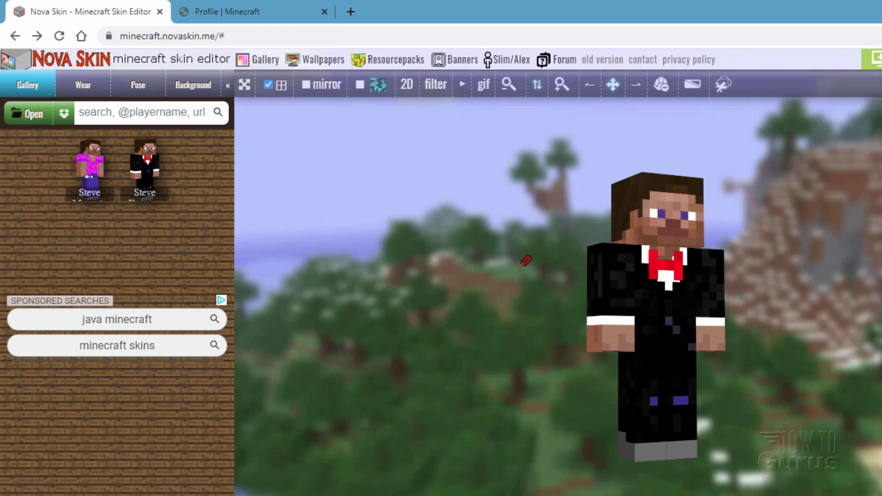
# - Load the default-steve.png skin from the C:\Skins folder into the skin editor
pyautogui.click(36, 115)
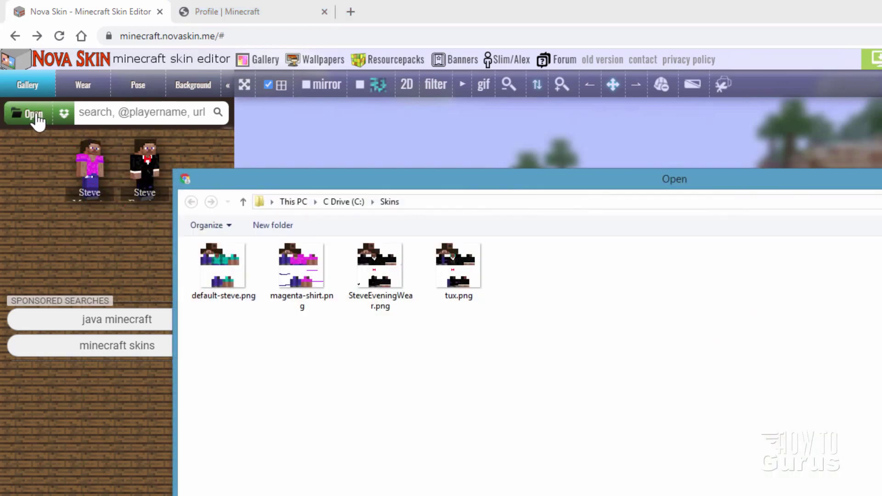
pyautogui.click(234, 274)
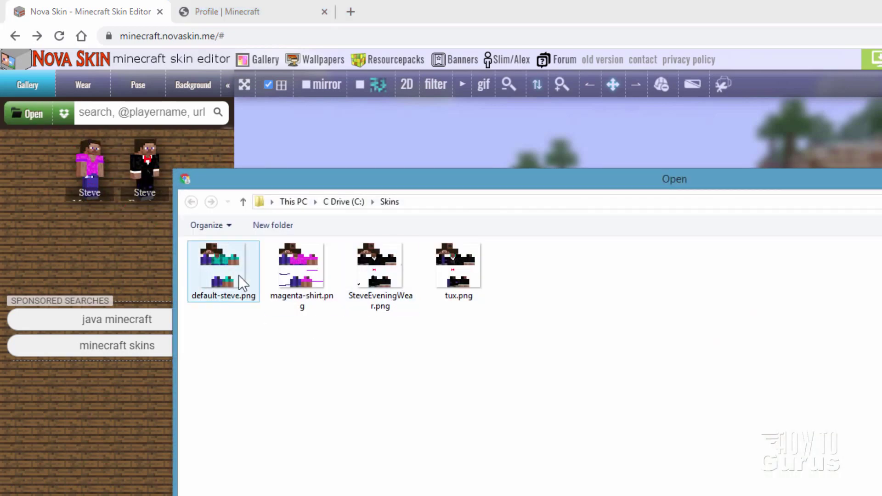
pyautogui.press('Return')
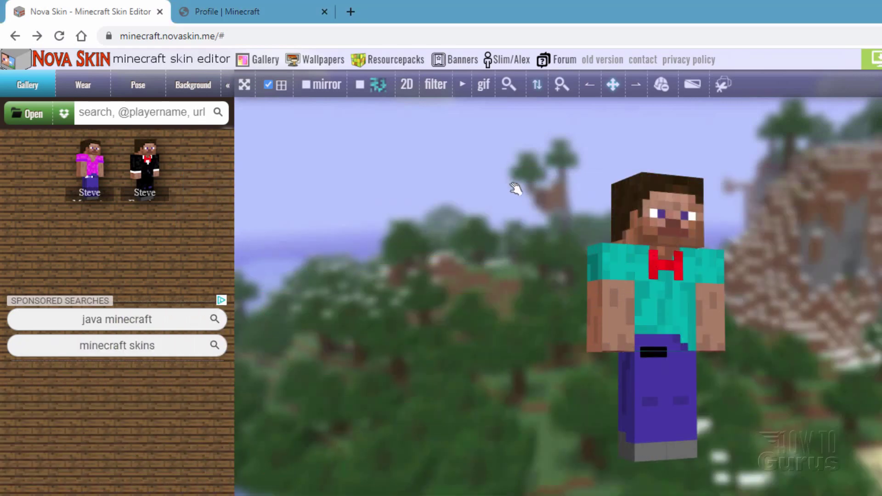
pyautogui.moveTo(542, 218); pyautogui.dragTo(509, 218)
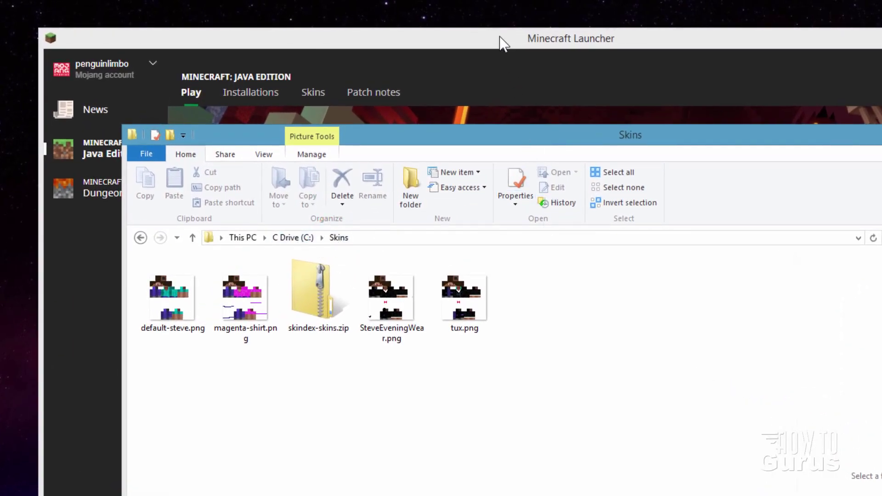
# - Switch to the Minecraft Launcher and open the game folder of the OptiFine installation
pyautogui.click(513, 39)
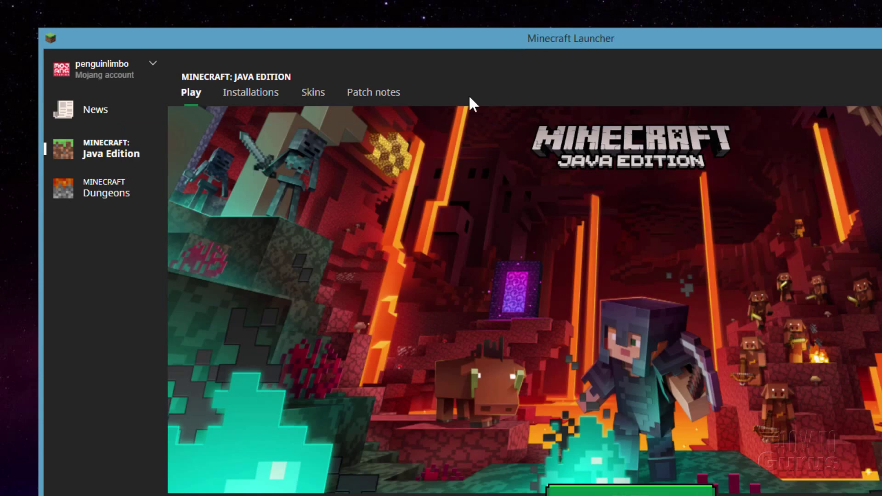
pyautogui.click(248, 95)
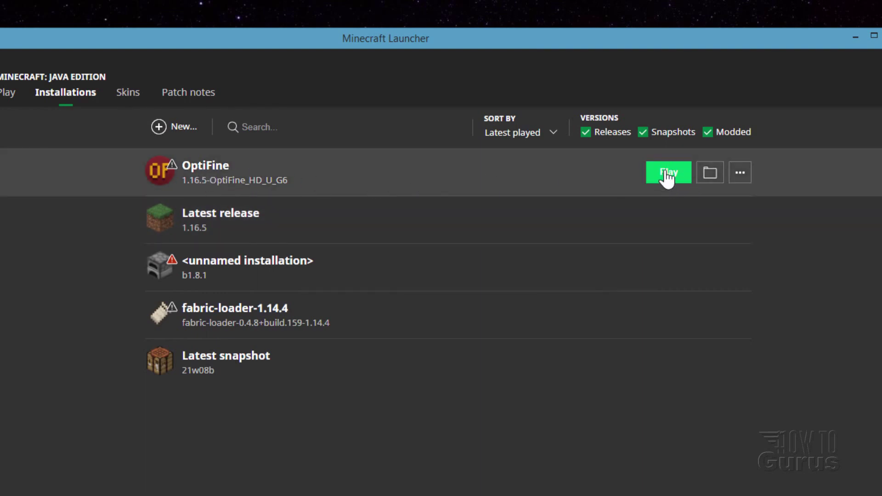
pyautogui.click(715, 174)
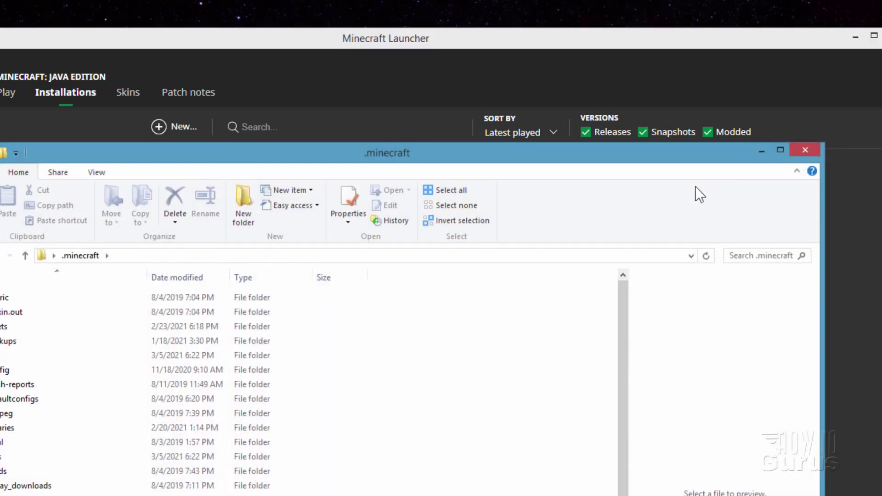
pyautogui.moveTo(362, 162); pyautogui.dragTo(509, 110)
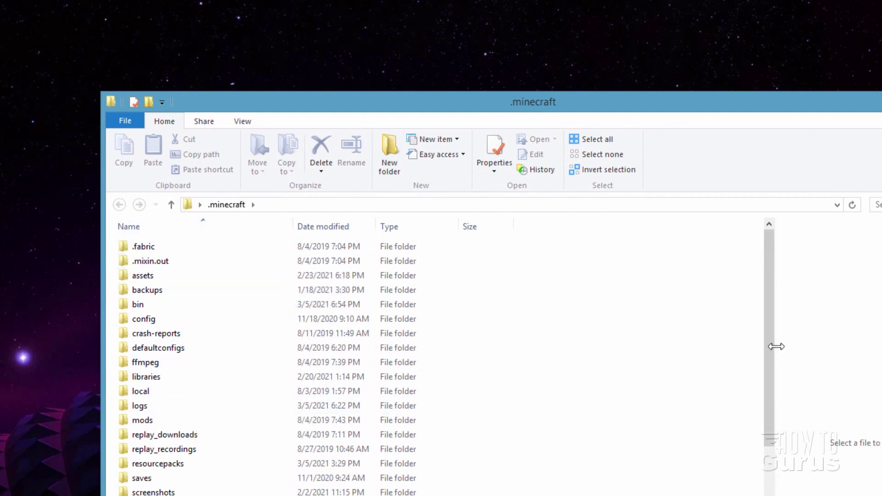
# - Open the 1.16.5 folder inside the versions folder of .minecraft
pyautogui.scroll(-5, 775, 365)
pyautogui.doubleClick(124, 365)
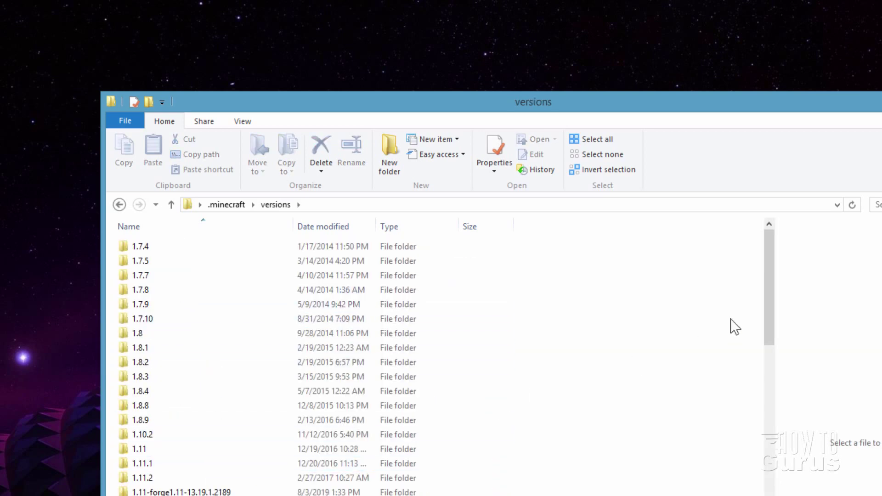
pyautogui.moveTo(771, 274); pyautogui.dragTo(782, 443)
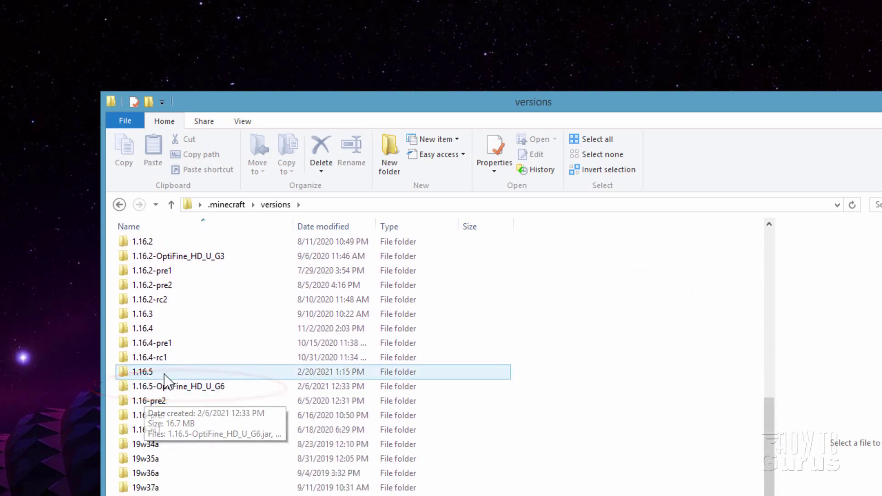
pyautogui.moveTo(189, 375)
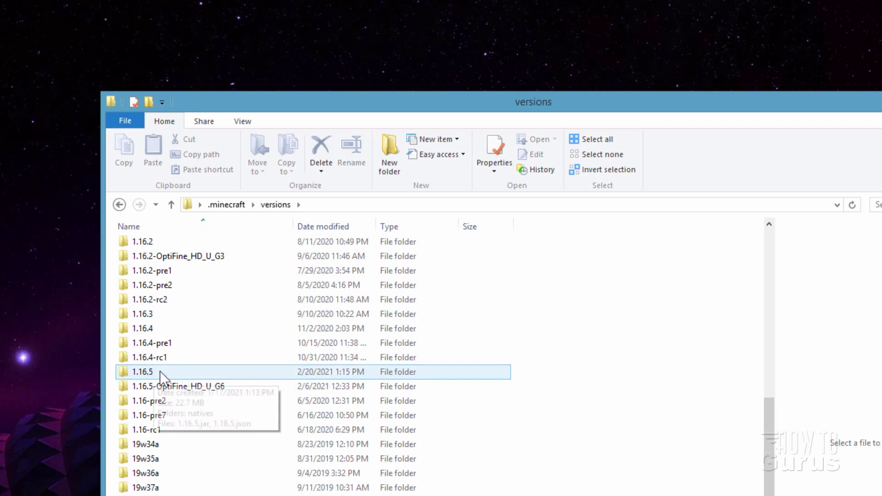
pyautogui.doubleClick(122, 371)
pyautogui.moveTo(177, 260)
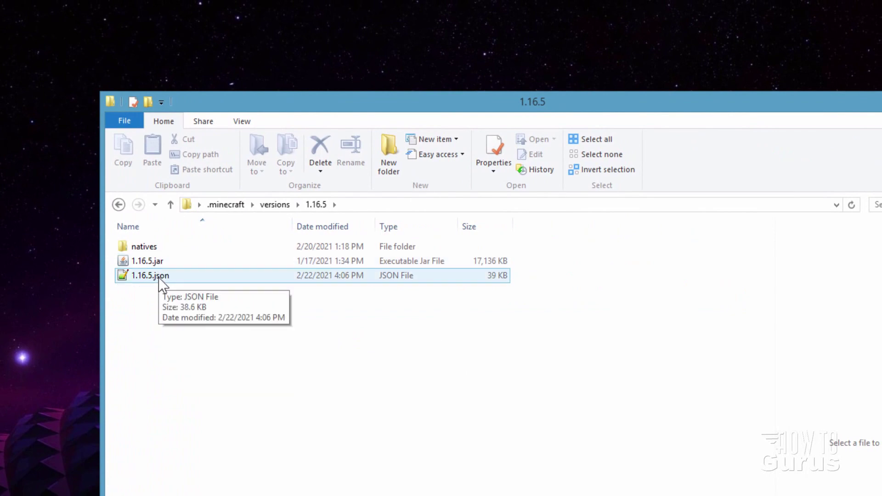
# - Copy 1.16.5.jar from the version folder into the C:\Skins folder, leaving the original in place
pyautogui.click(243, 121)
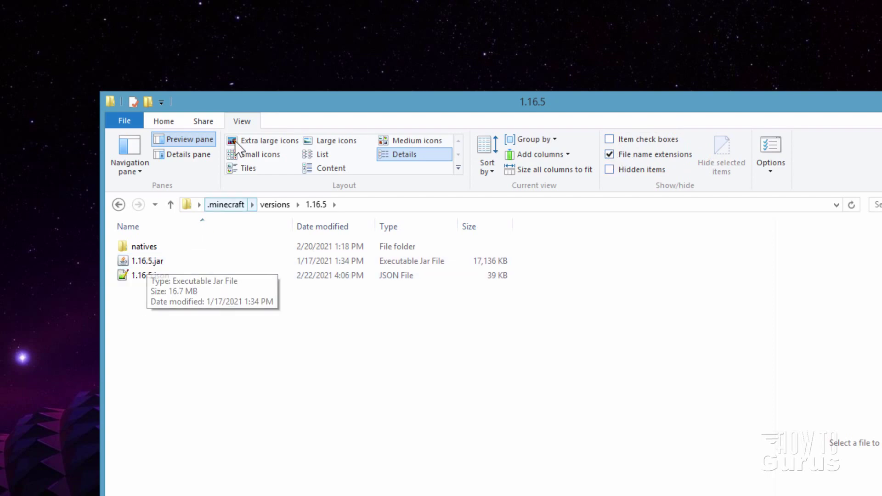
pyautogui.moveTo(203, 105); pyautogui.dragTo(288, 108)
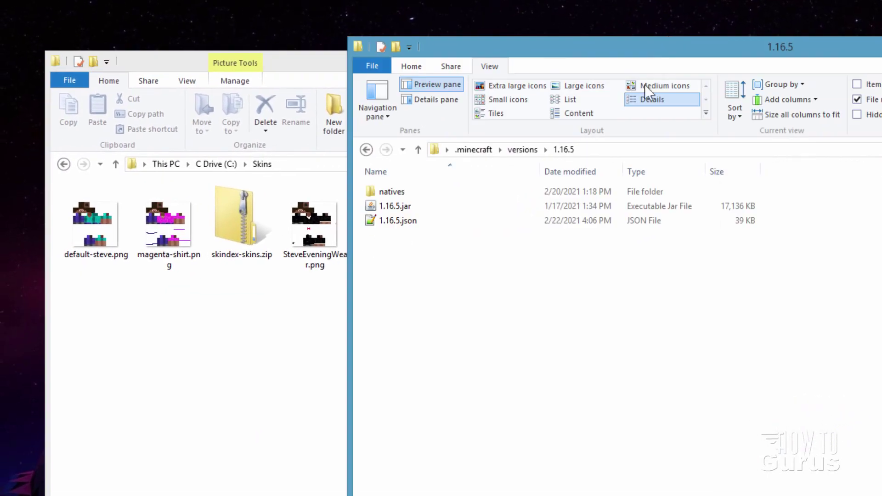
pyautogui.click(403, 208)
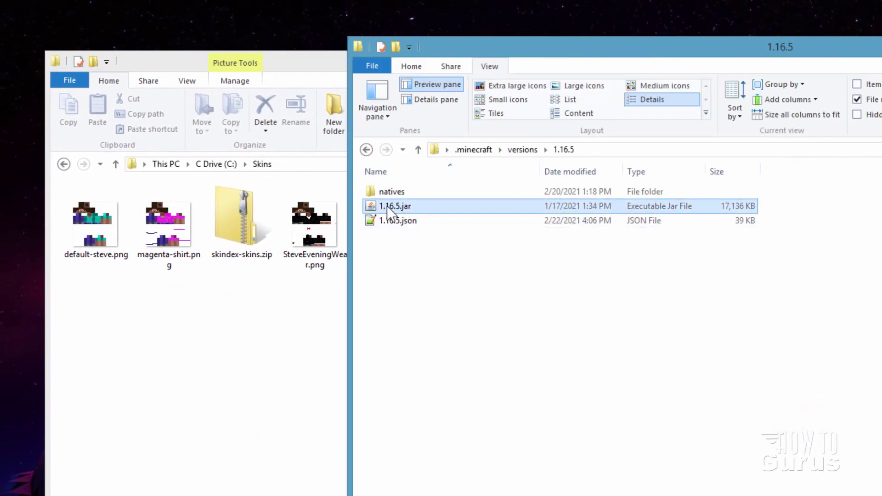
pyautogui.moveTo(382, 208); pyautogui.dragTo(205, 334, button='right')
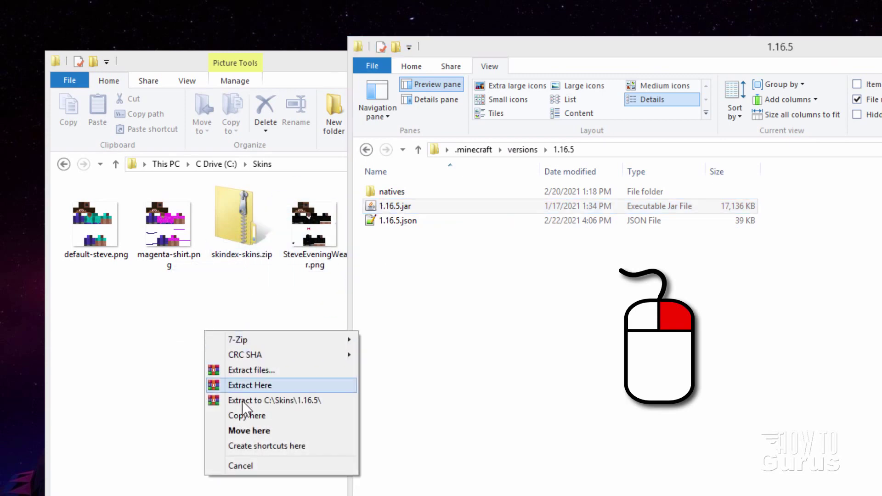
pyautogui.click(238, 416)
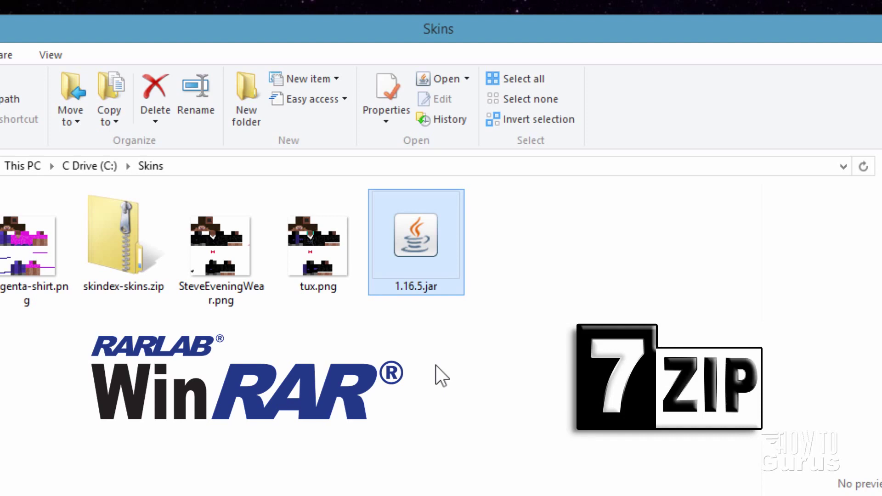
# - Rename the copied jar file in the Skins folder to 1.16.5.zip
pyautogui.click(405, 287)
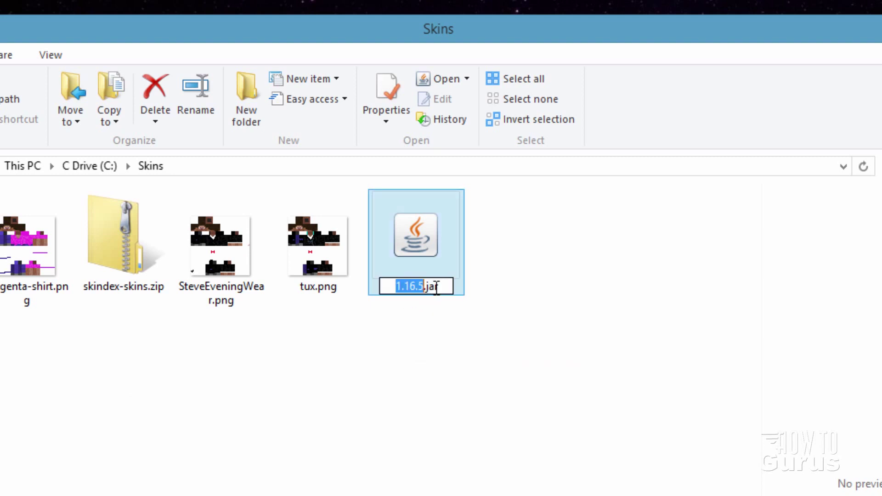
pyautogui.click(440, 287)
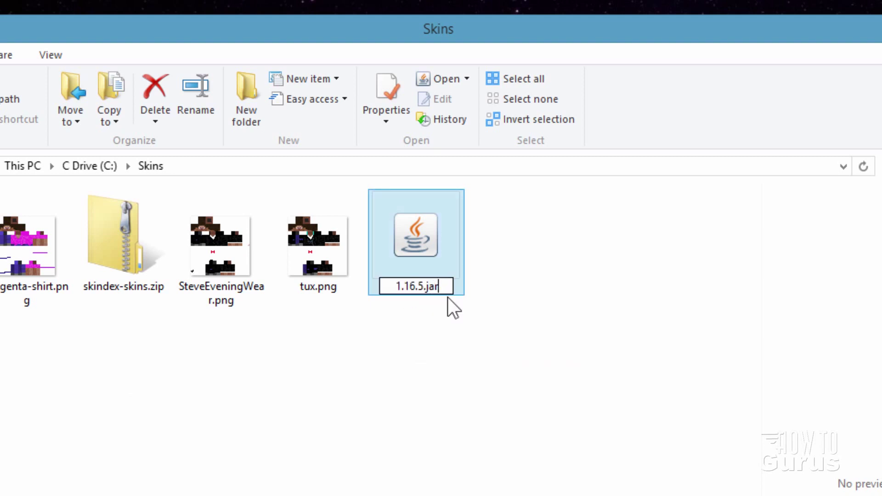
pyautogui.press('BackSpace')
pyautogui.press('BackSpace')
pyautogui.press('BackSpace')
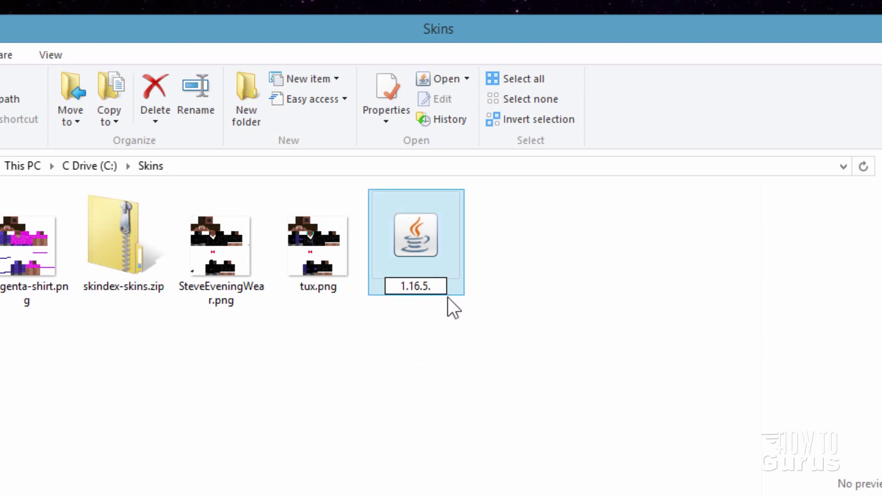
pyautogui.write('zip')
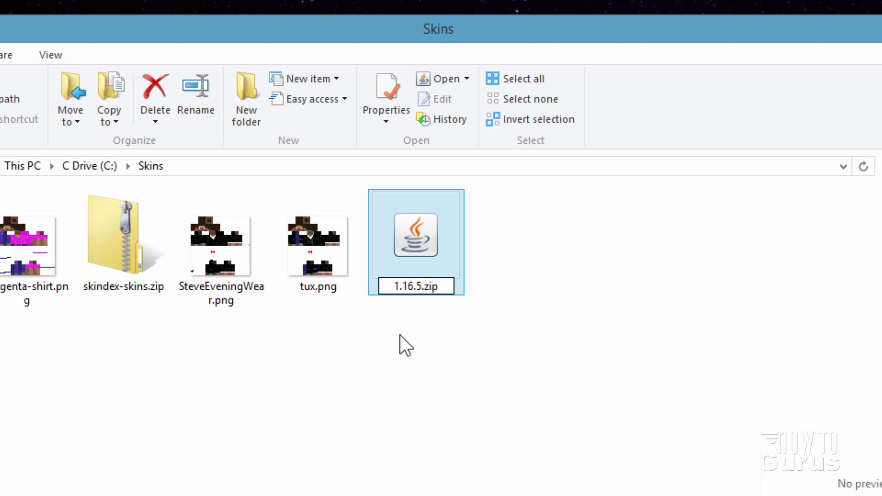
pyautogui.press('Return')
pyautogui.click(602, 371)
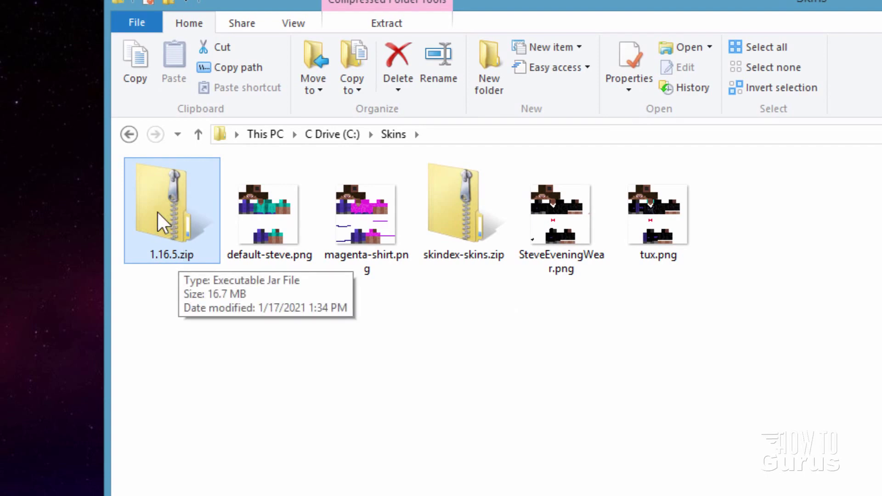
# - Open 1.16.5.zip in a new window and go to its assets\minecraft\textures\entity folder
pyautogui.rightClick(157, 211)
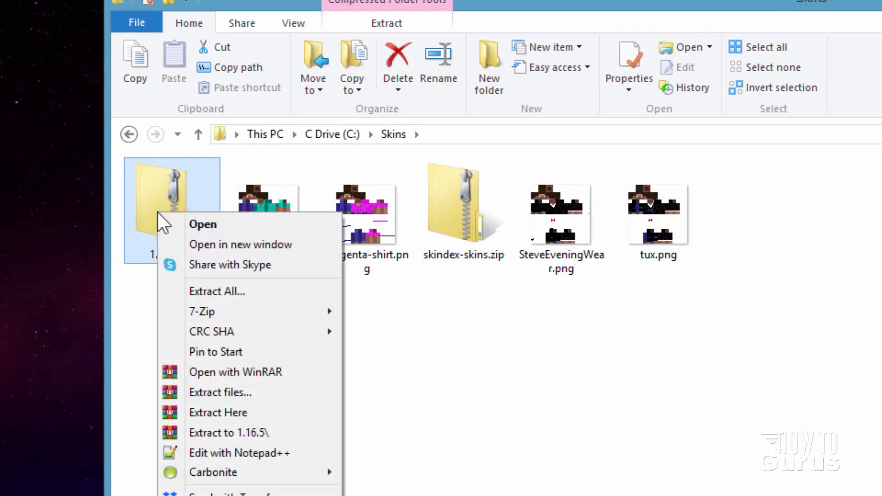
pyautogui.click(232, 250)
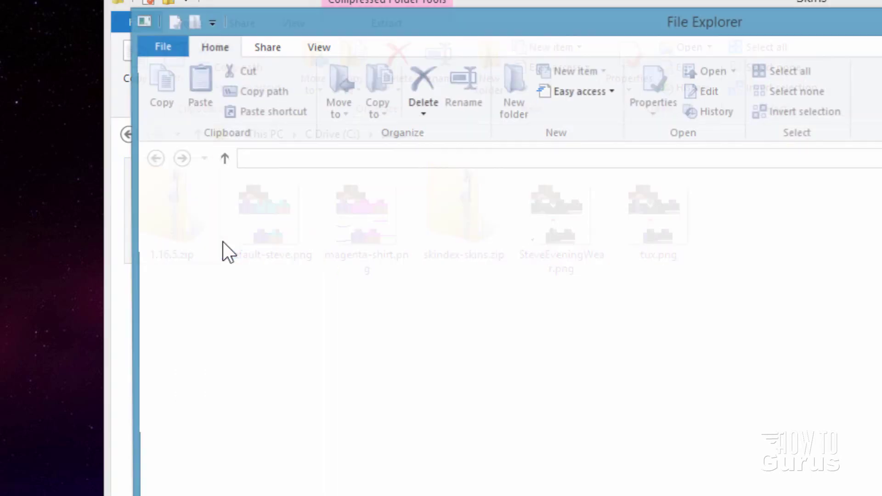
pyautogui.moveTo(332, 35); pyautogui.dragTo(579, 56)
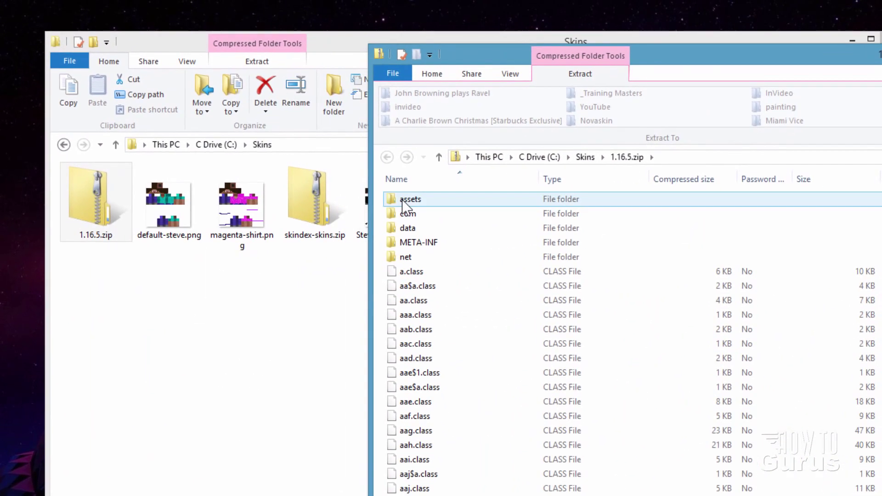
pyautogui.doubleClick(396, 201)
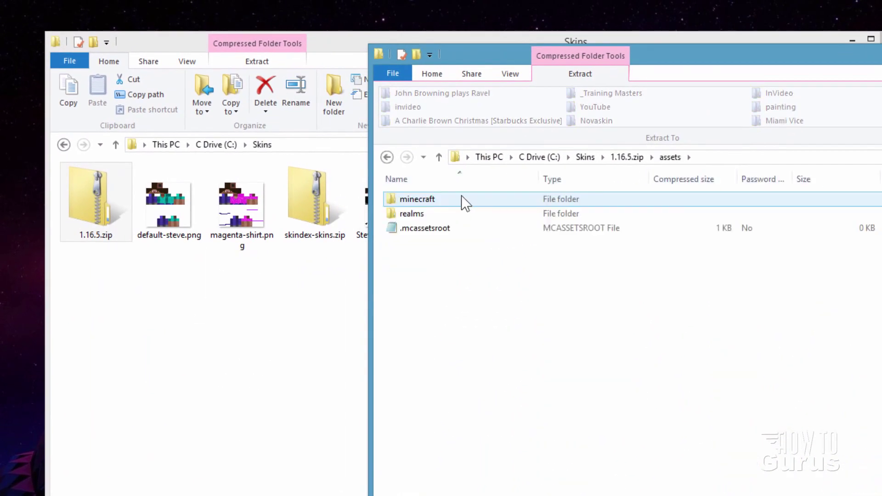
pyautogui.doubleClick(393, 199)
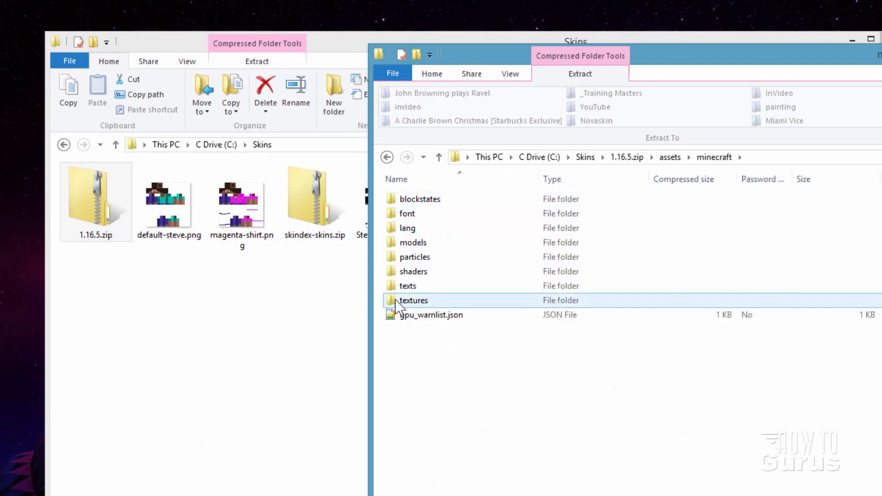
pyautogui.doubleClick(393, 299)
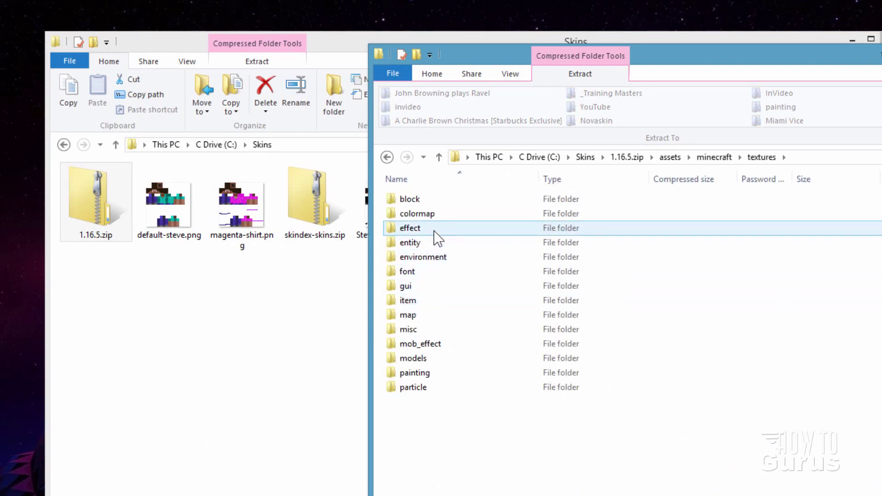
pyautogui.doubleClick(400, 243)
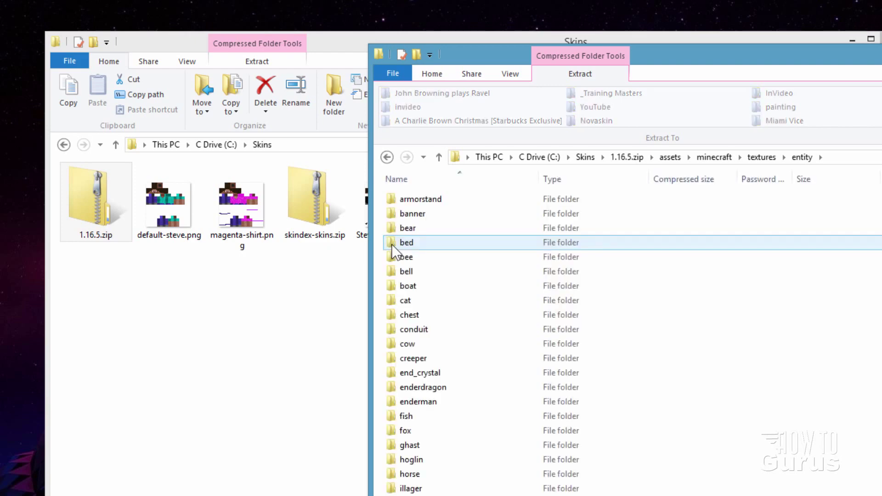
# - Copy steve.png from the archive's entity folder into the C:\Skins folder
pyautogui.scroll(-16, 439, 247)
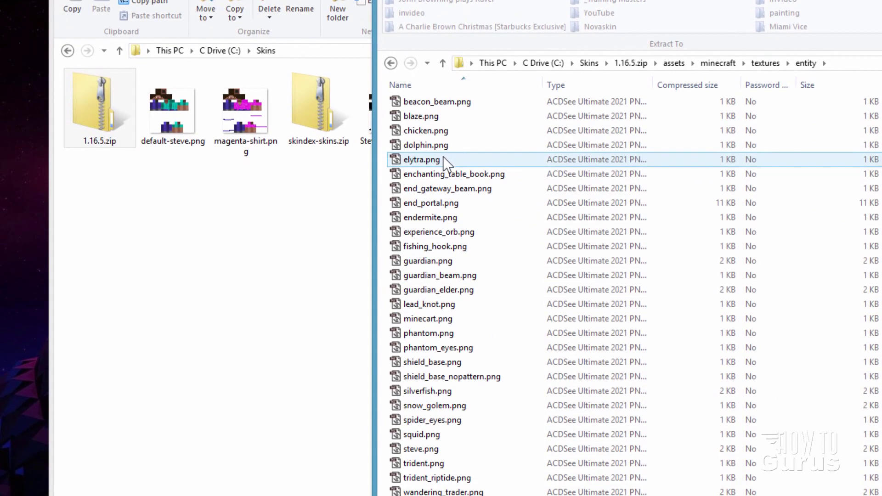
pyautogui.click(420, 449)
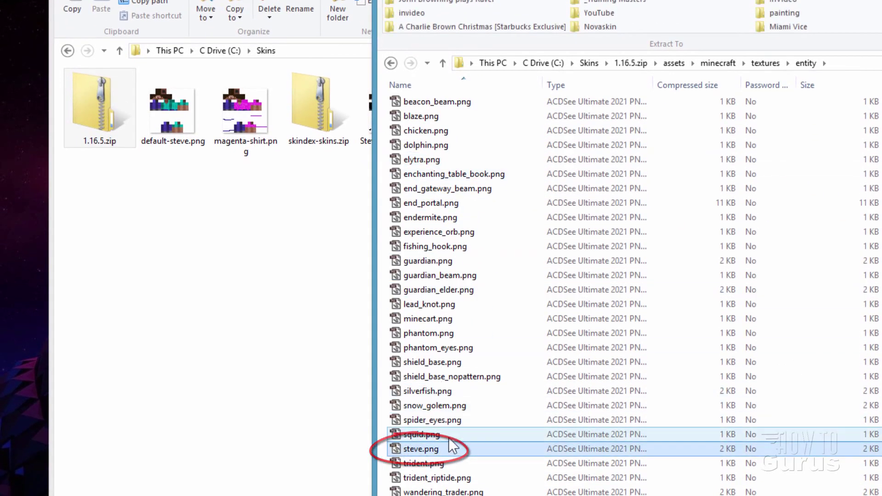
pyautogui.moveTo(411, 443); pyautogui.dragTo(191, 318, button='right')
pyautogui.click(231, 324)
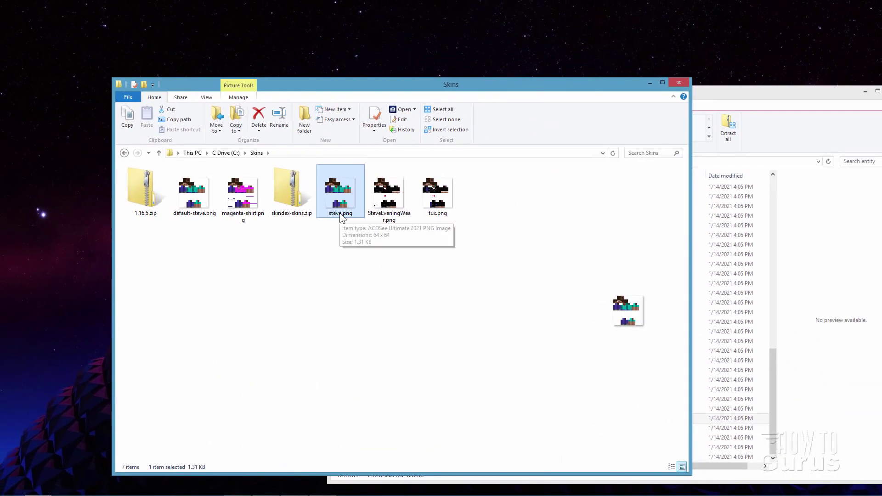
pyautogui.click(757, 133)
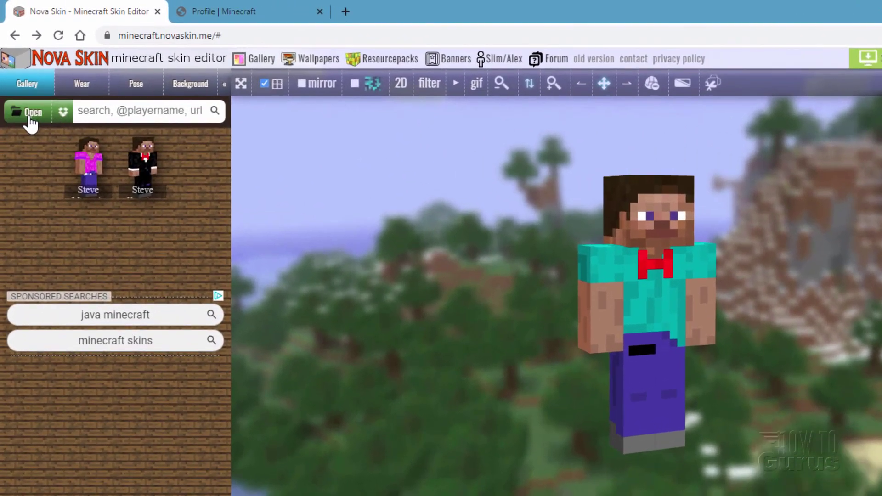
# - Open steve.png from the C:\Skins folder in the skin editor
pyautogui.click(19, 76)
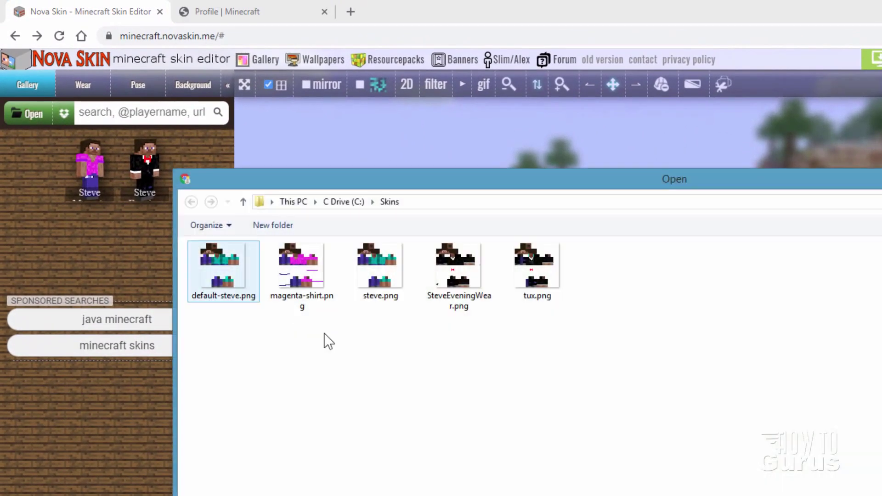
pyautogui.click(376, 290)
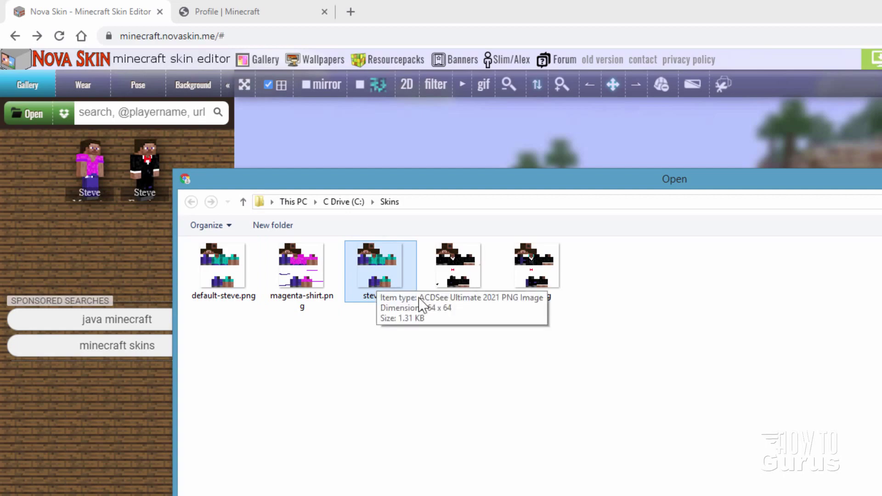
pyautogui.doubleClick(380, 269)
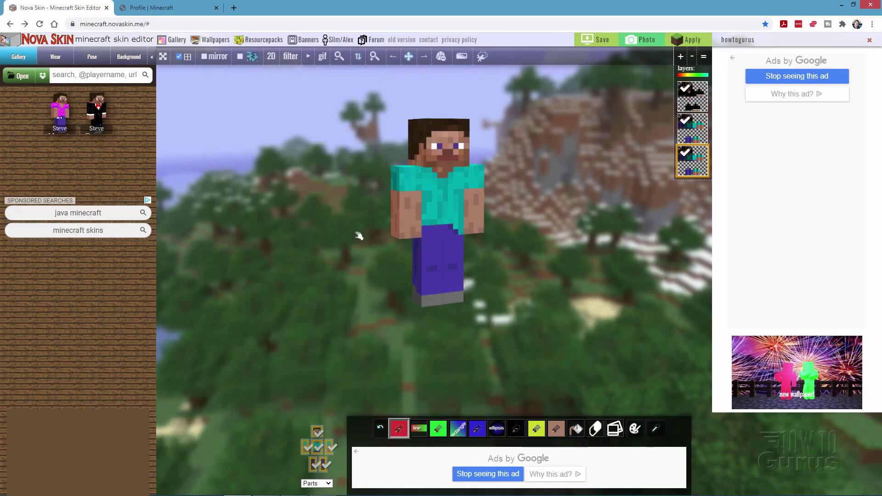
pyautogui.moveTo(359, 235)
pyautogui.mouseDown()
pyautogui.moveTo(384, 247)
pyautogui.moveTo(357, 236)
pyautogui.mouseUp()
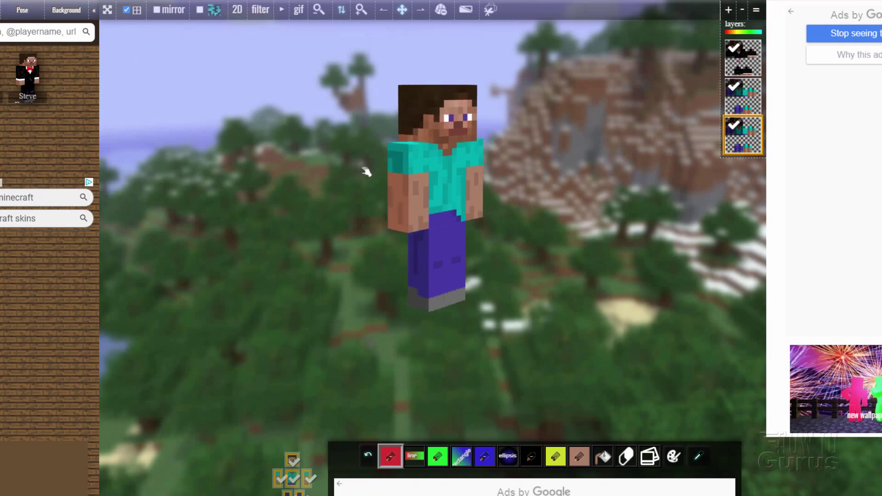
pyautogui.moveTo(313, 104)
pyautogui.mouseDown()
pyautogui.moveTo(304, 162)
pyautogui.moveTo(314, 106)
pyautogui.mouseUp()
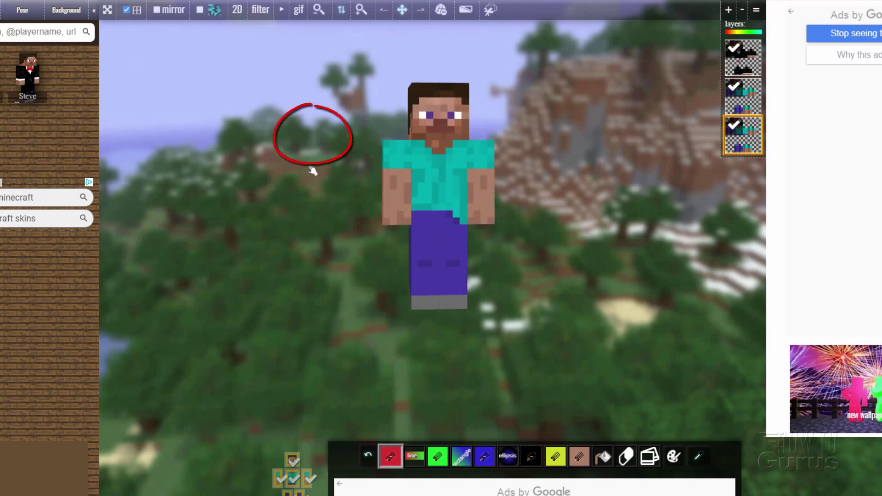
pyautogui.moveTo(487, 153); pyautogui.dragTo(301, 160)
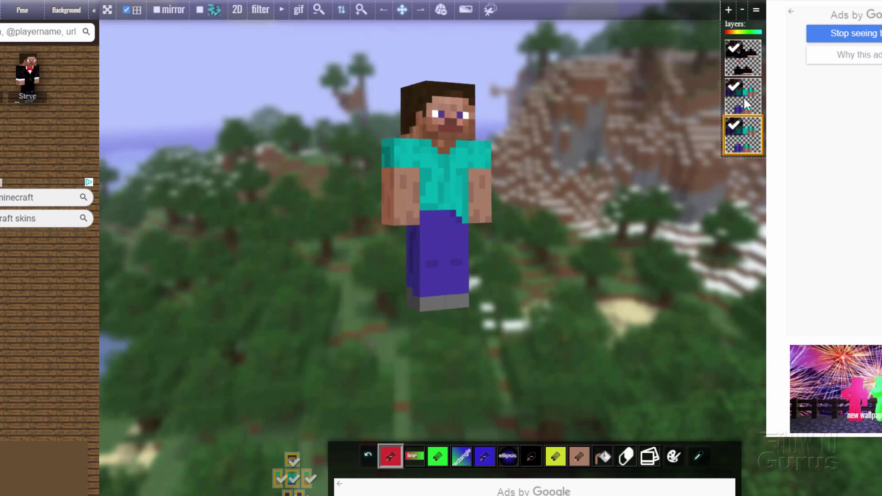
# - Delete the black clothing layer and the upper Steve layer, keeping only the bottom Steve layer
pyautogui.click(753, 57)
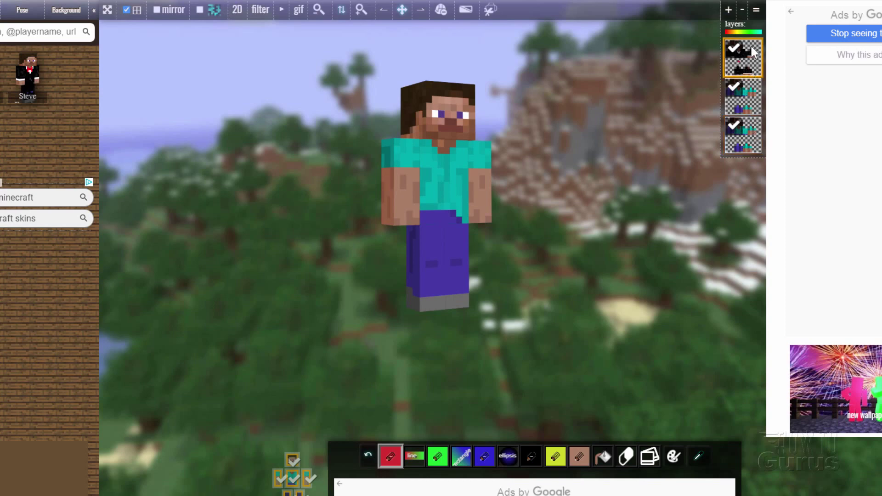
pyautogui.click(744, 13)
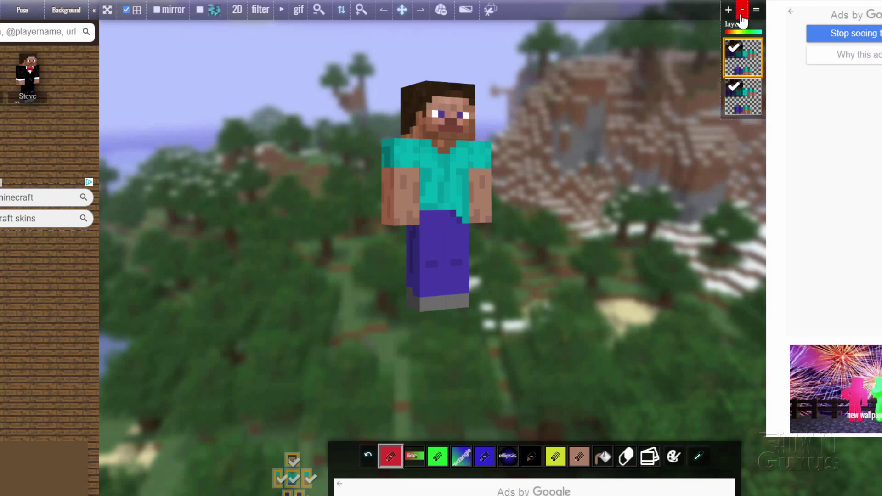
pyautogui.click(744, 13)
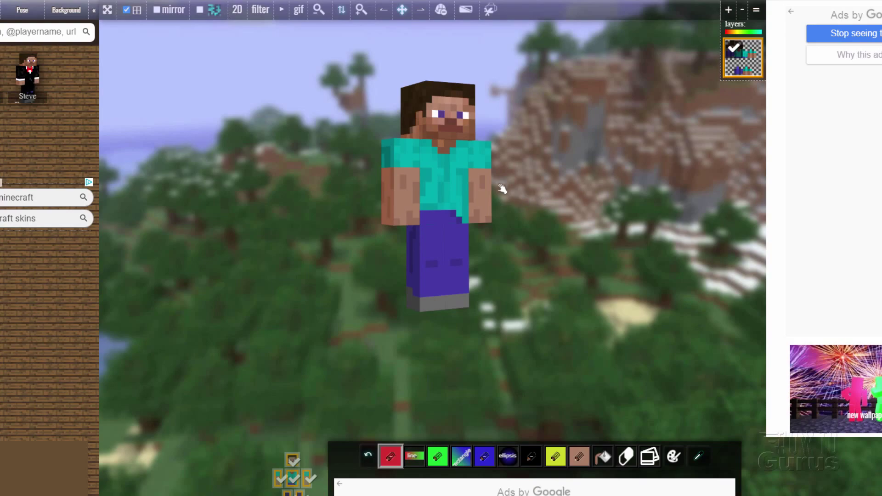